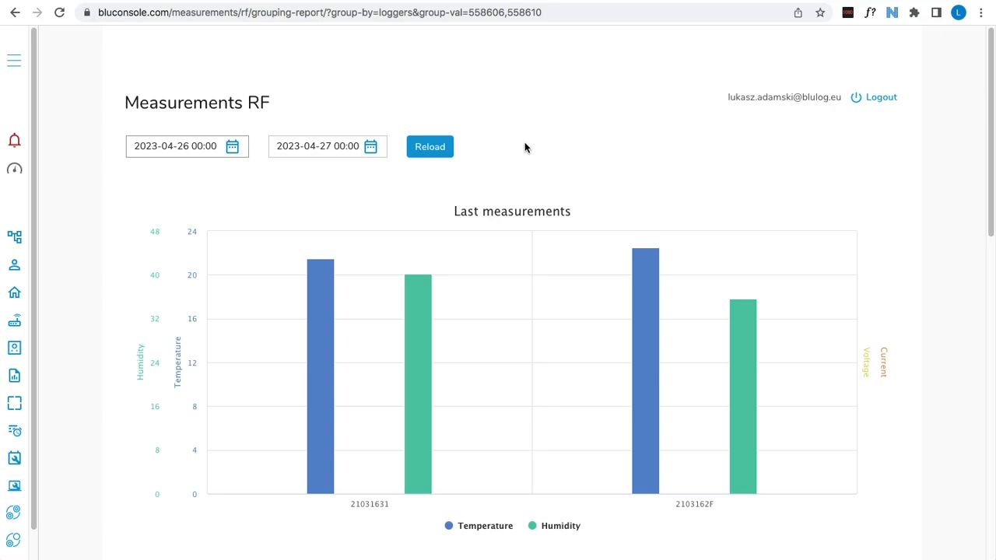
Step: Set the measurement report's start date to 1 March 2023 at 12:00
click(233, 147)
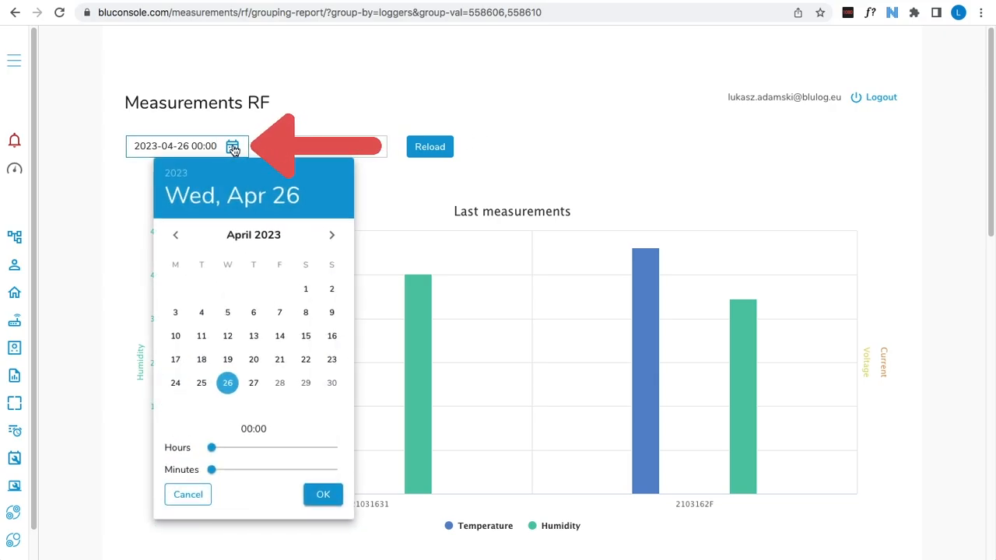
click(175, 237)
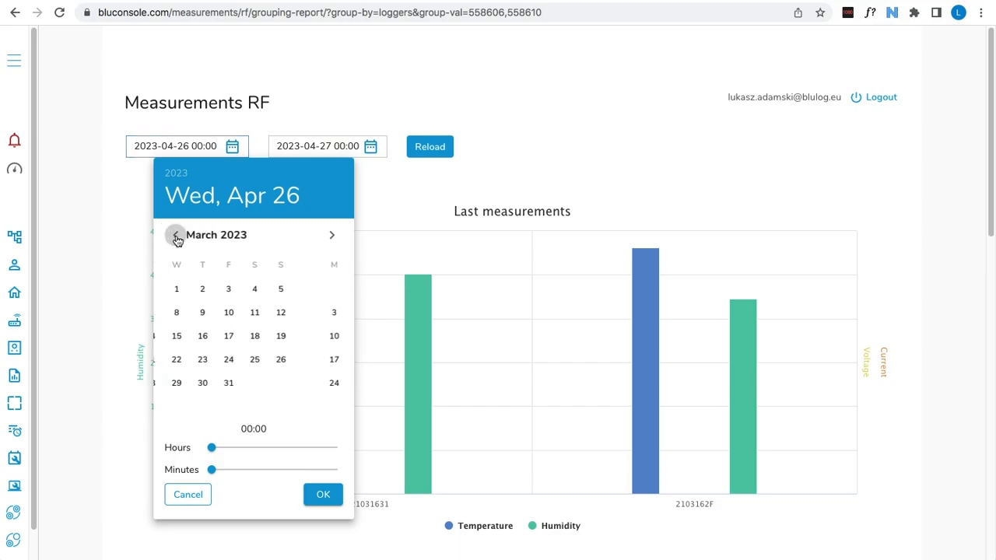
click(228, 288)
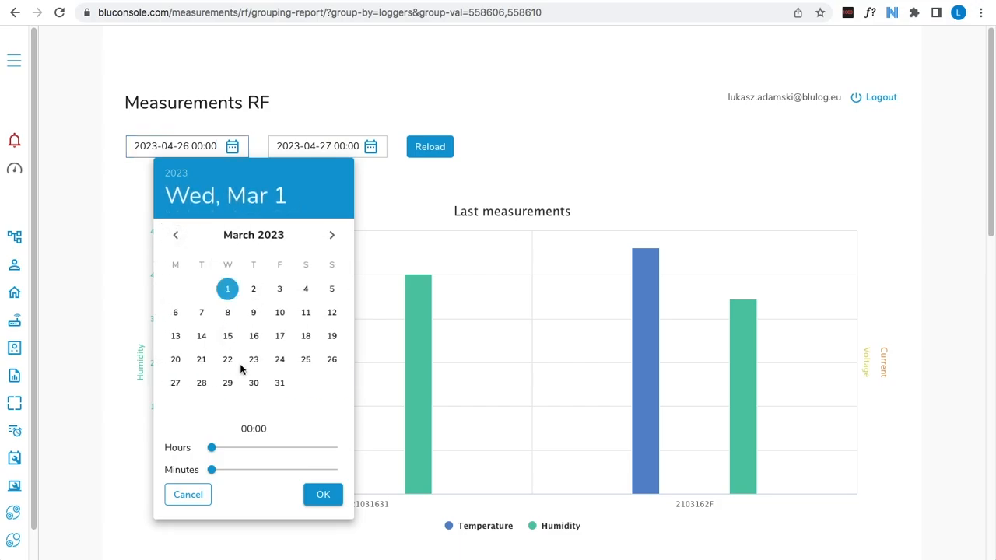
drag(212, 447, 275, 449)
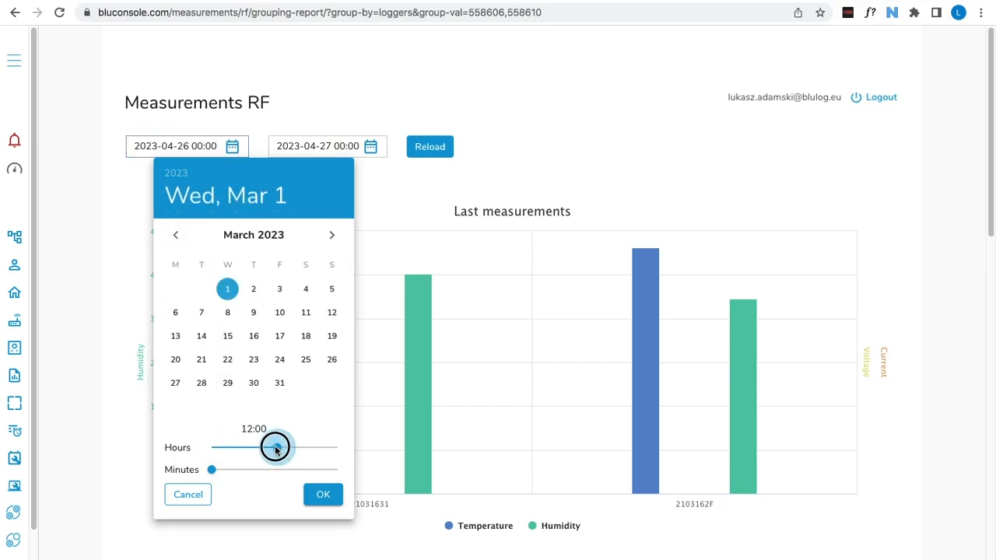
click(322, 494)
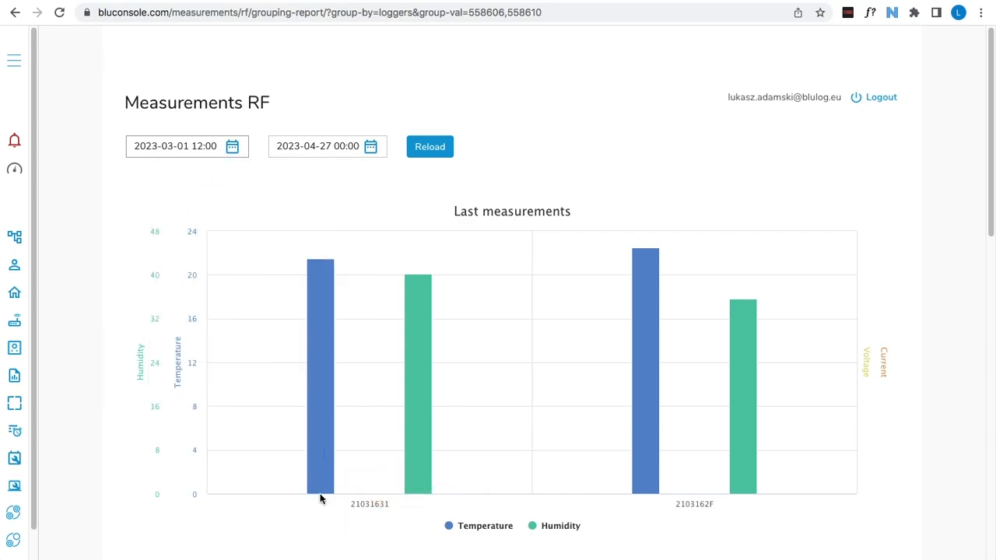
Step: Set the report's end date to 21 March 2023 at 12:00 and reload the measurements
click(370, 148)
click(317, 234)
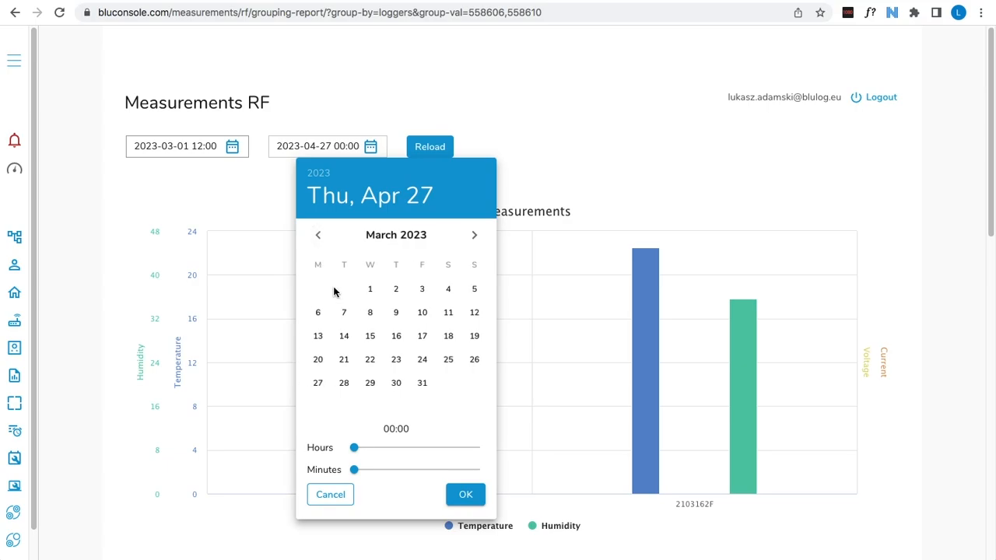
click(344, 360)
drag(354, 447, 419, 448)
click(459, 494)
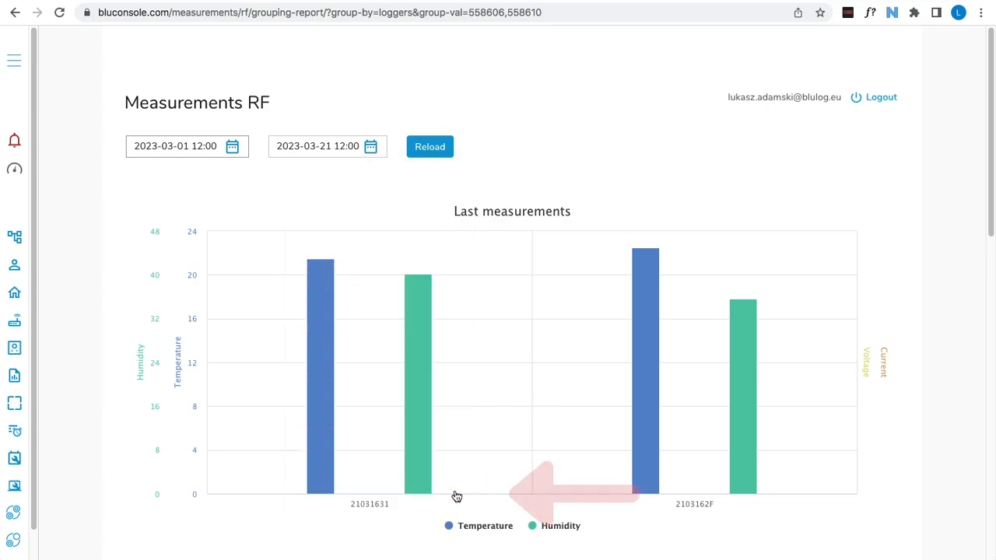
click(430, 147)
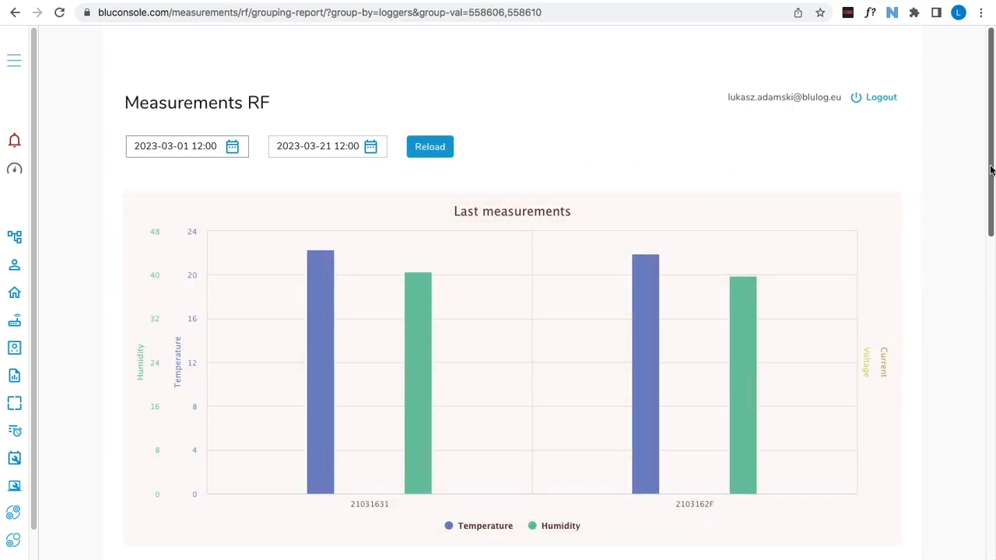
Step: Examine the Temperature line chart, hiding the Assembly Department logger's series and showing it again
drag(990, 170, 993, 335)
mouse_move(812, 320)
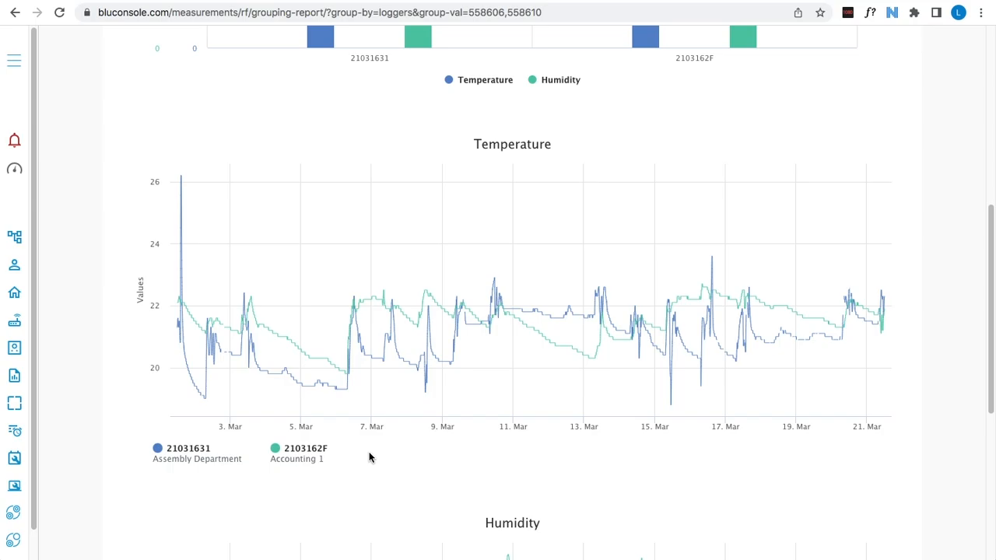
click(198, 451)
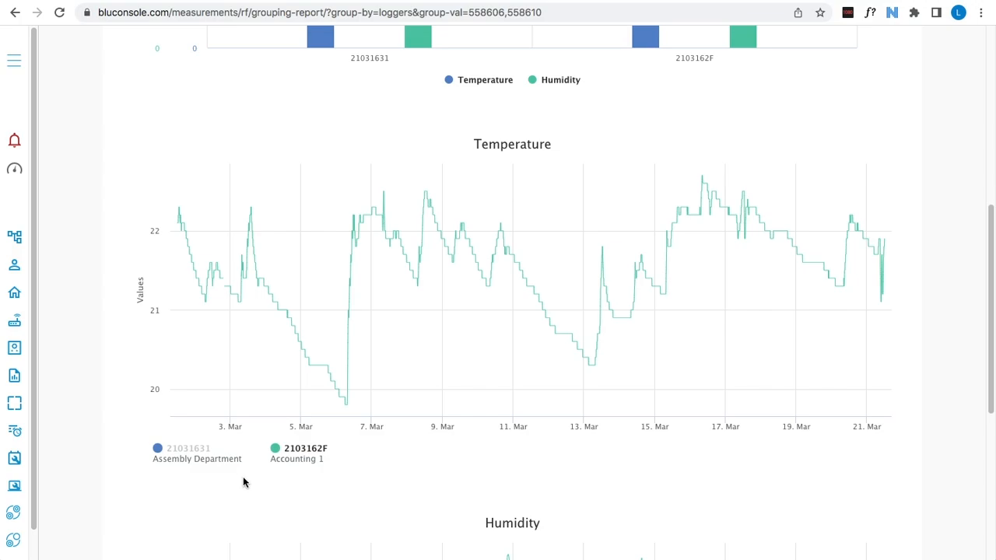
click(200, 451)
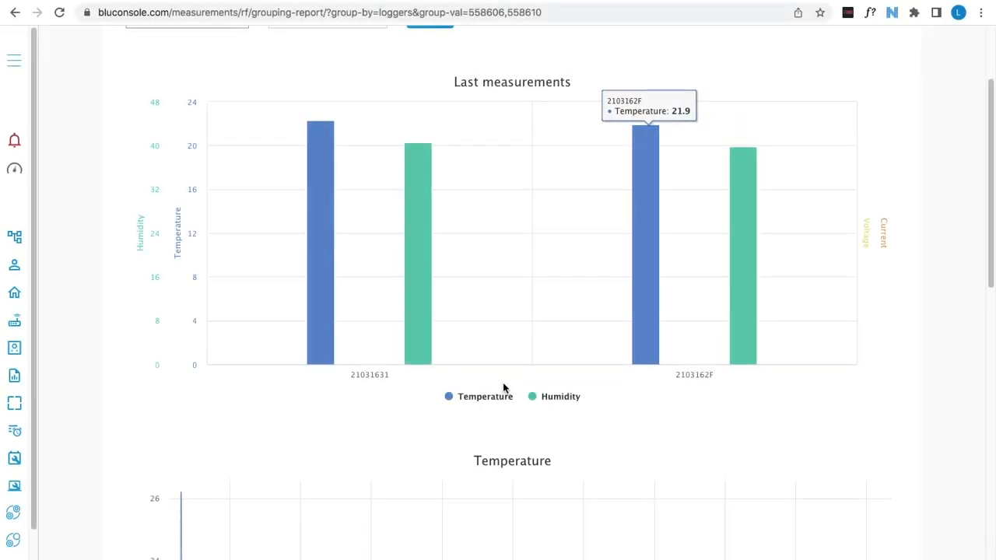
Step: Hide and restore the Temperature bars in the Last measurements chart, and toggle the Humidity bars
click(482, 399)
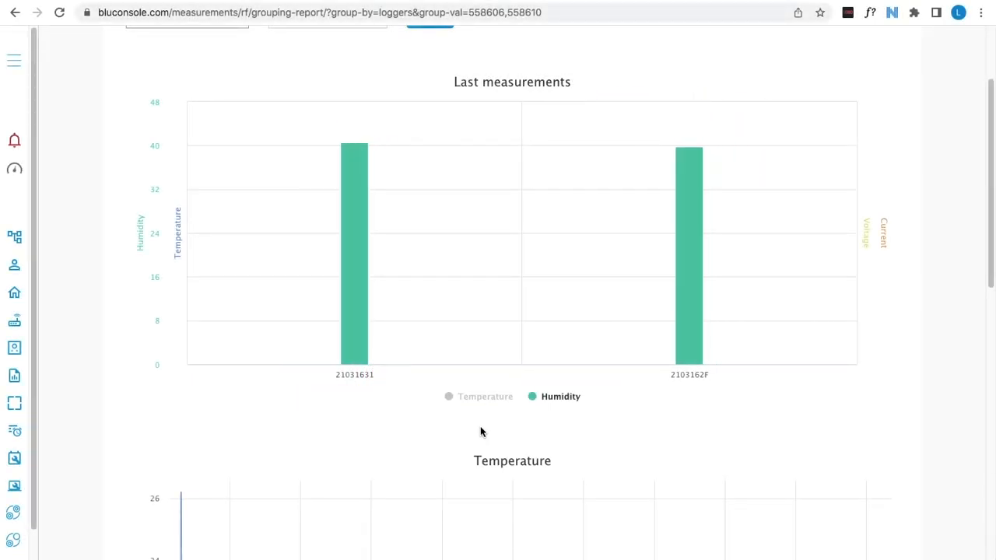
click(490, 401)
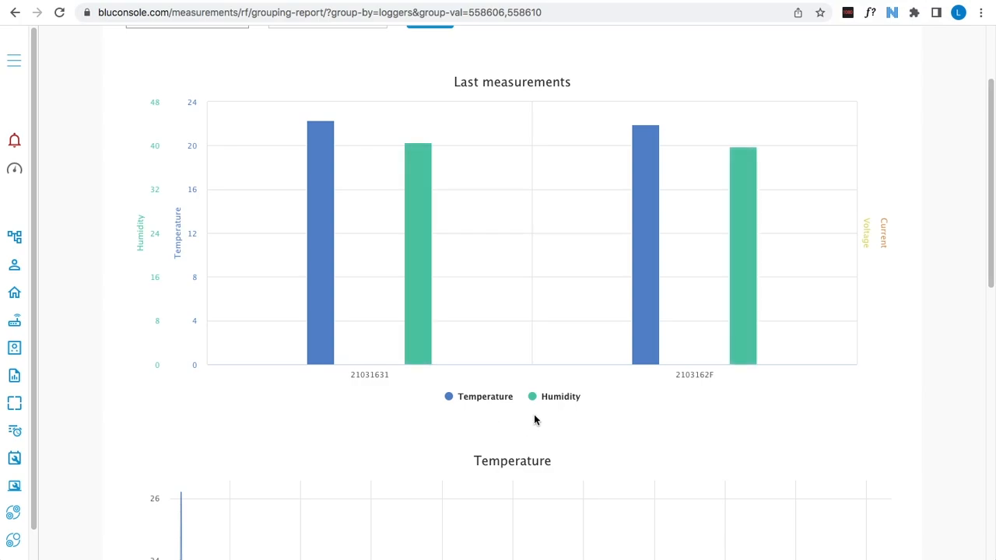
click(561, 398)
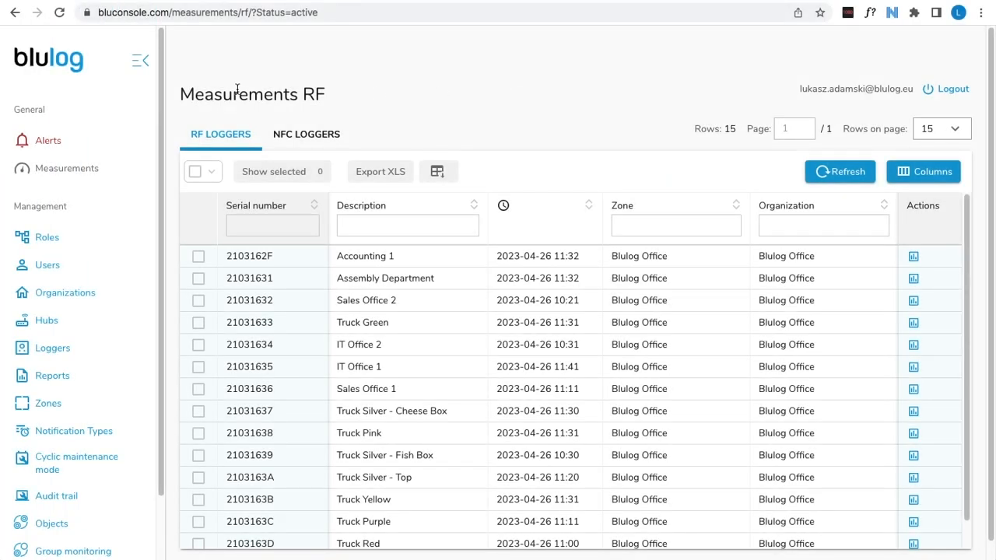
Step: Go to Group monitoring and start creating a new monitoring group
scroll(145, 247, down, 2)
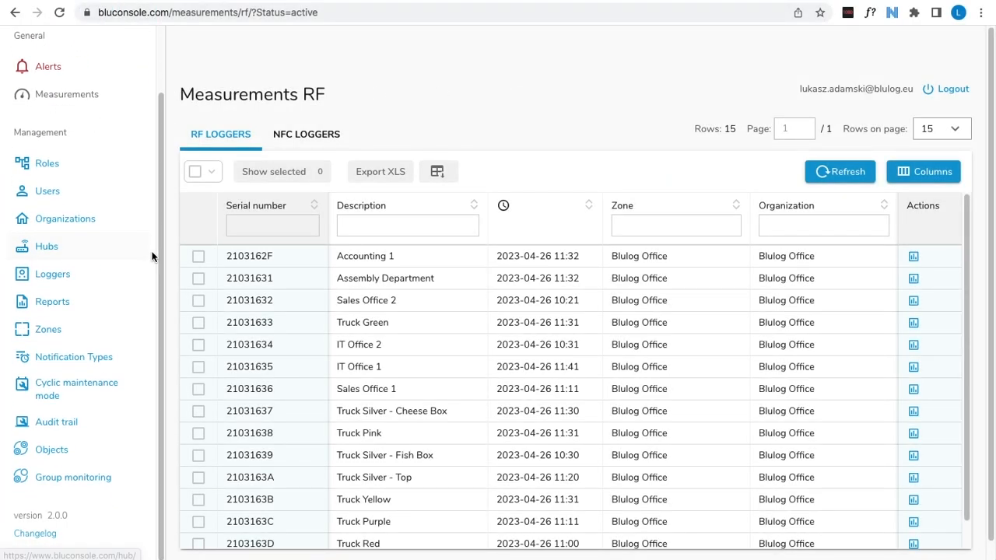
click(93, 480)
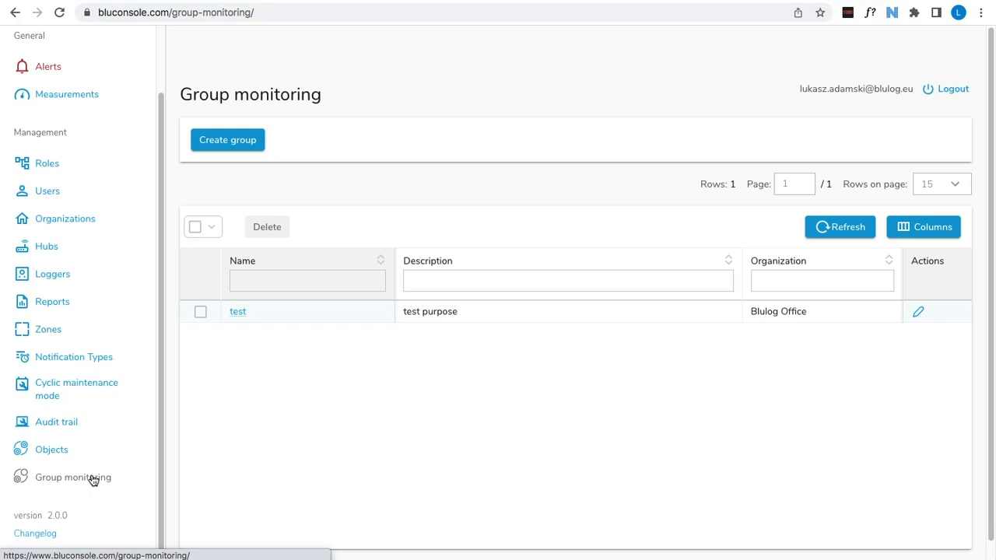
click(237, 143)
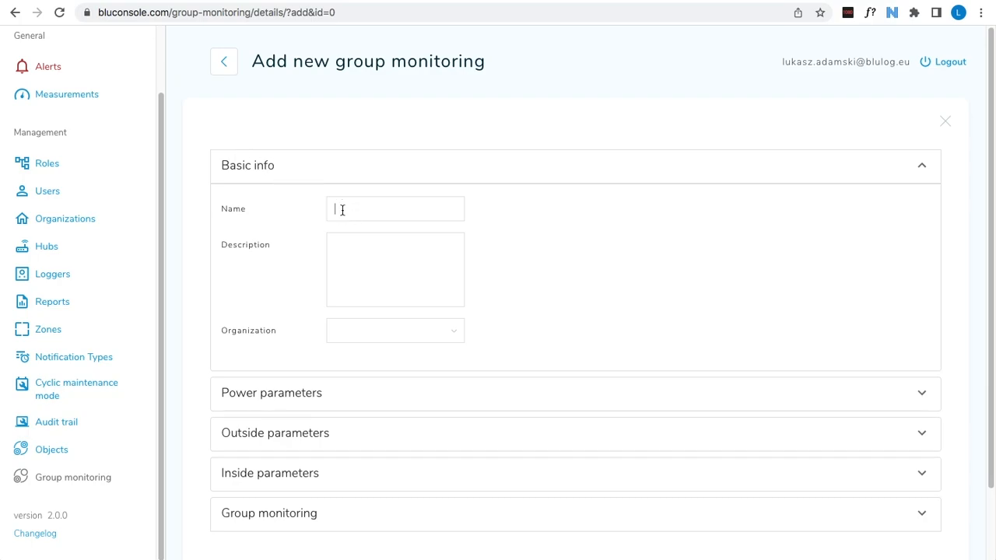
Step: Fill in the group's basic info with name Meadows, description Version 1 and organization Blulog Office
text(Meadows)
click(349, 246)
text(V)
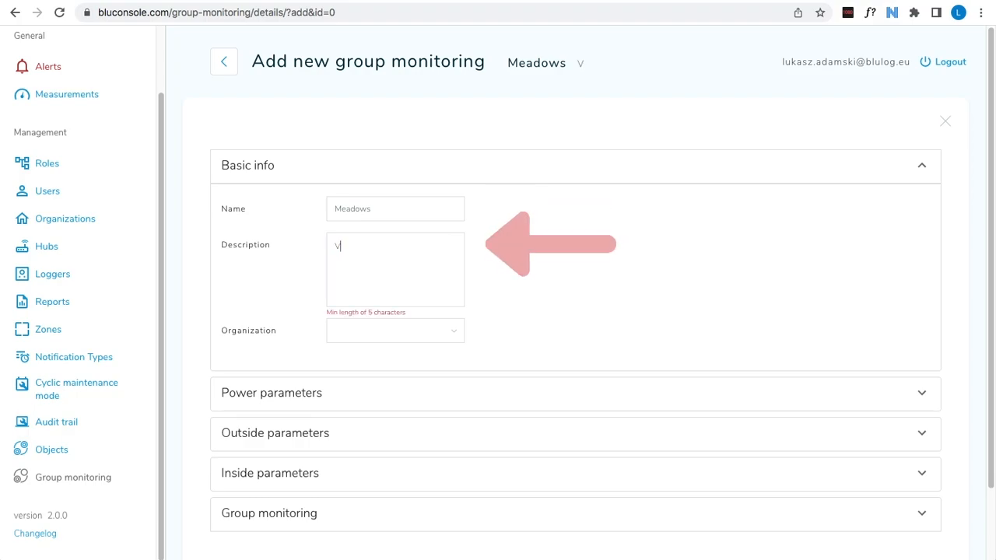
text(ersion 1)
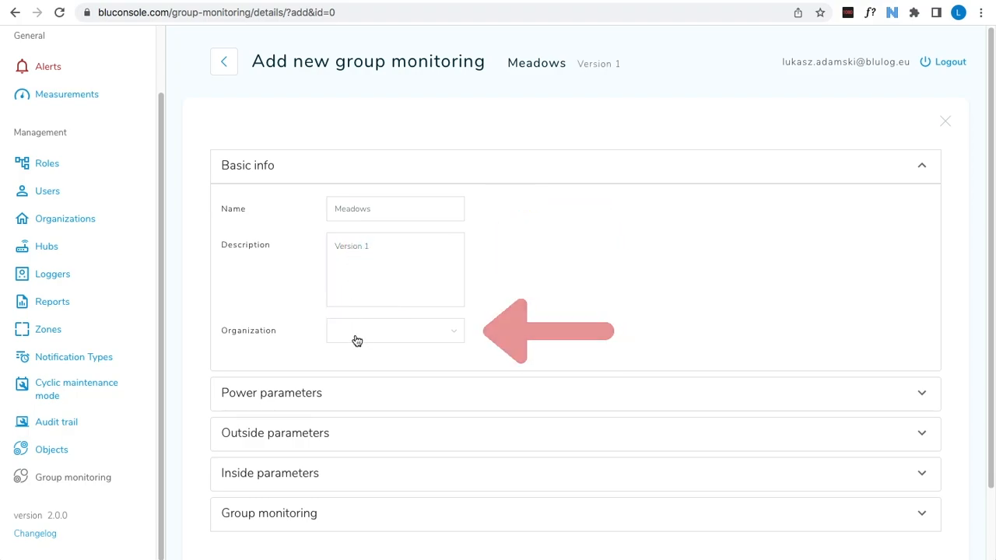
click(356, 341)
click(358, 335)
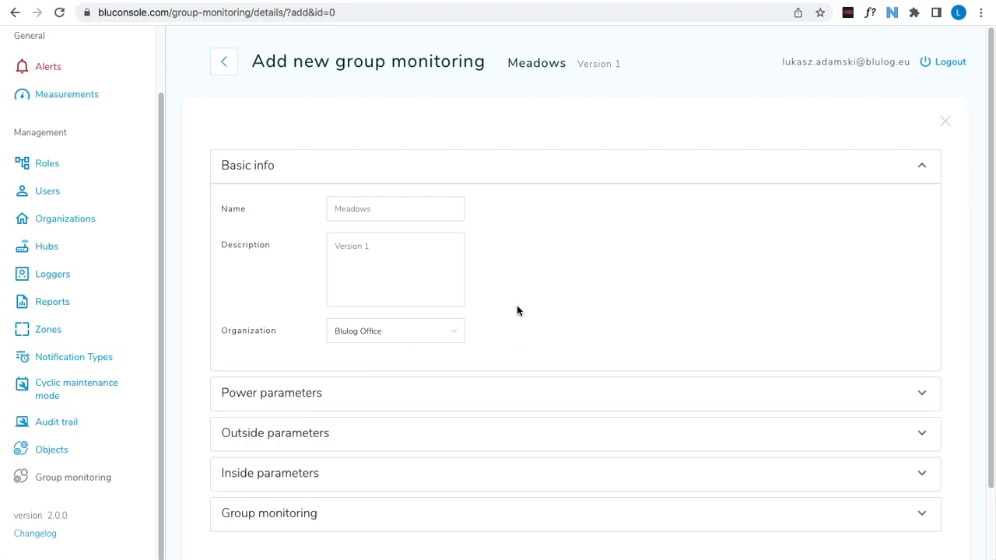
click(513, 180)
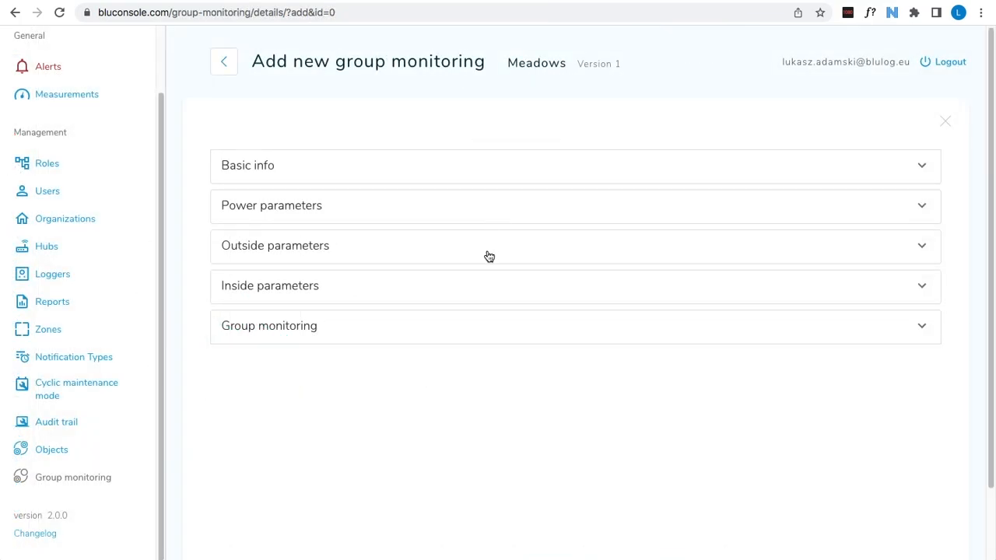
Step: Add loggers 2103163A (Truck Silver - Top) and 2103163E (Truck Silver - Bottom) to the group's outside parameters
click(488, 256)
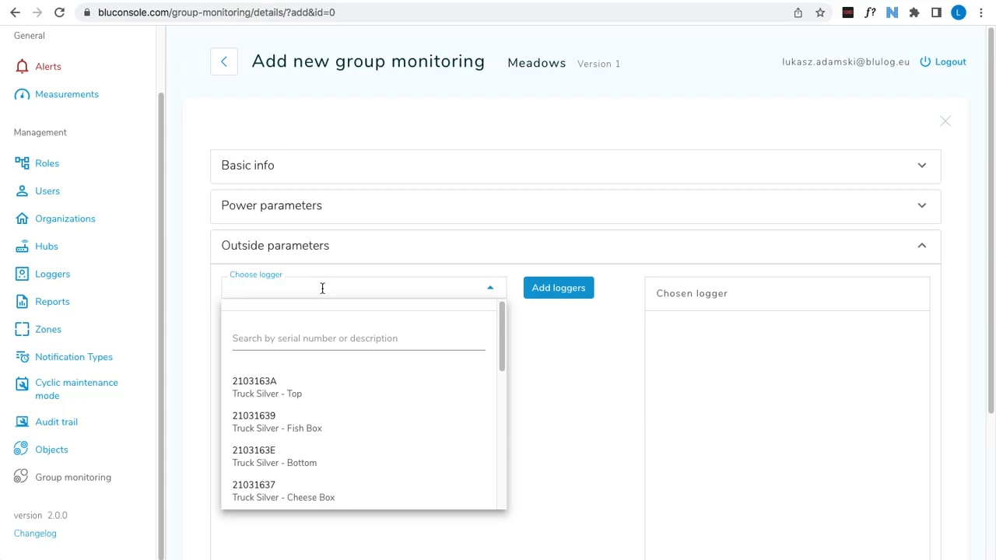
click(320, 388)
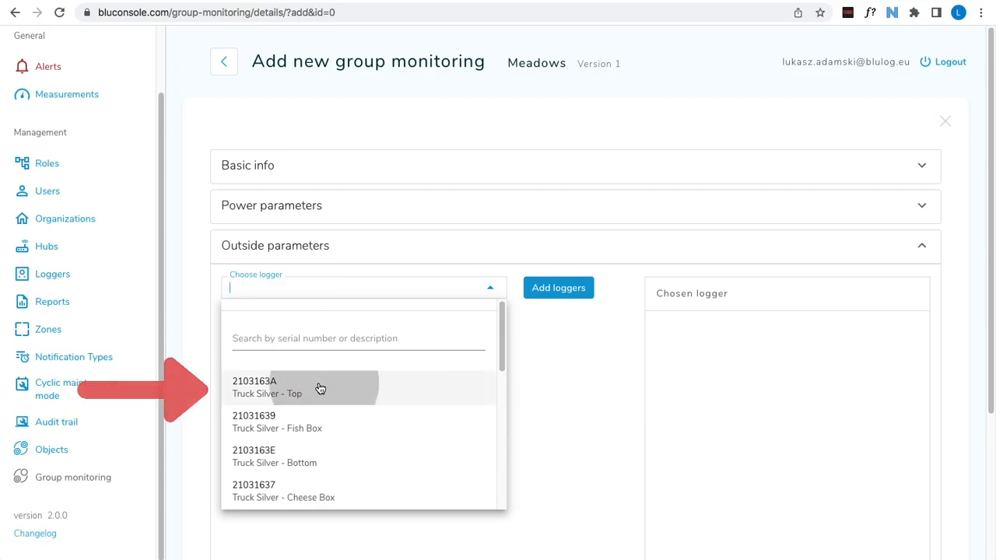
click(342, 457)
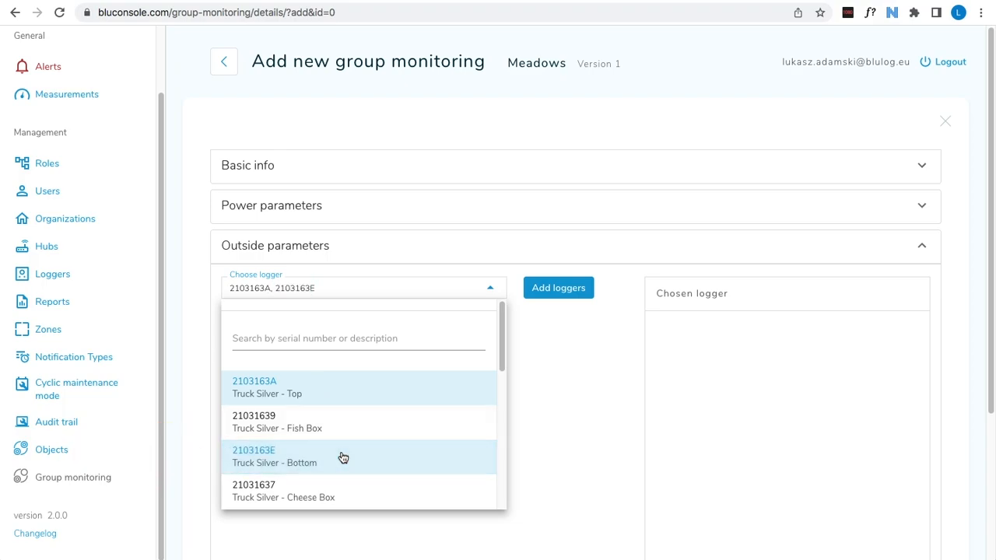
click(535, 301)
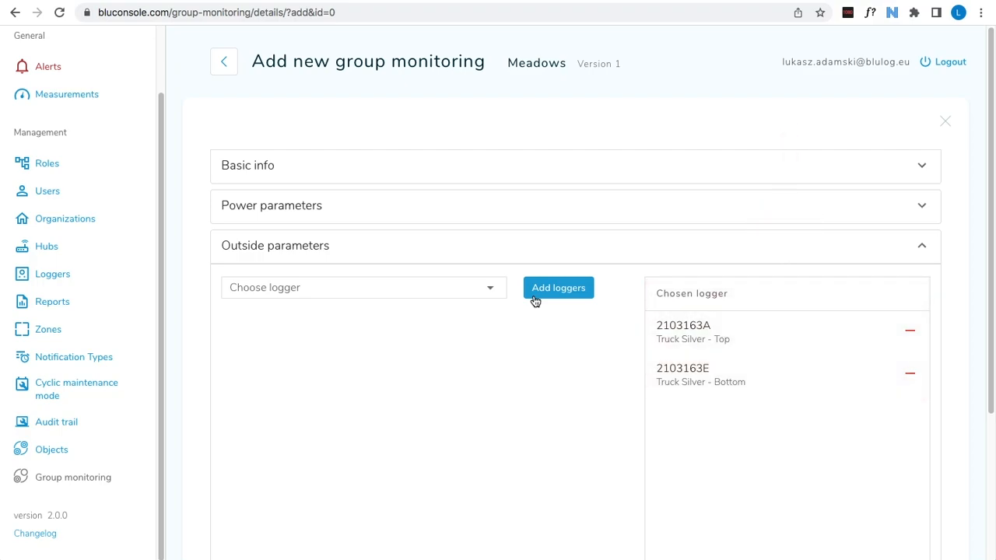
Step: Remove logger 2103163A (Truck Silver - Top) from the outside parameters and add it back
click(910, 334)
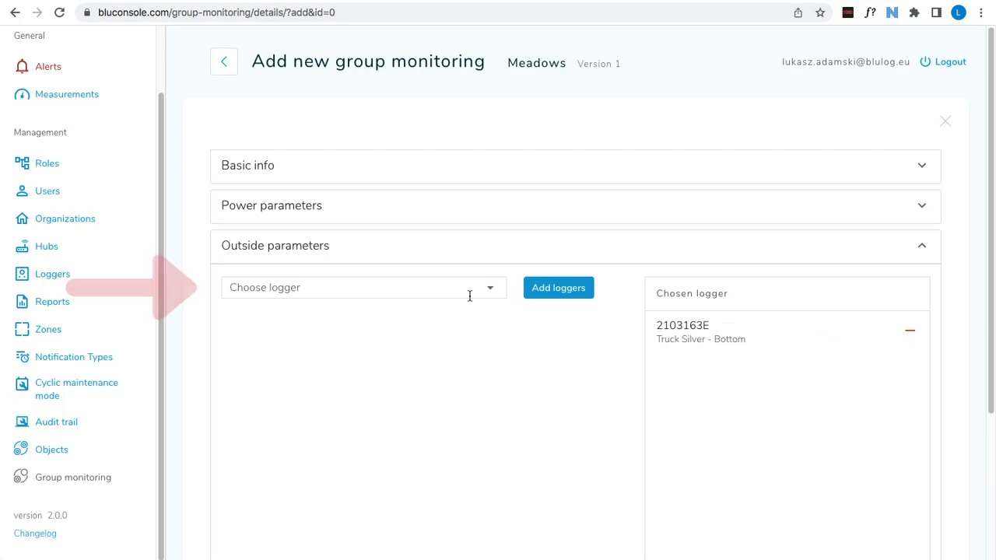
click(425, 287)
scroll(503, 335, down, 1)
drag(502, 335, 518, 462)
click(428, 493)
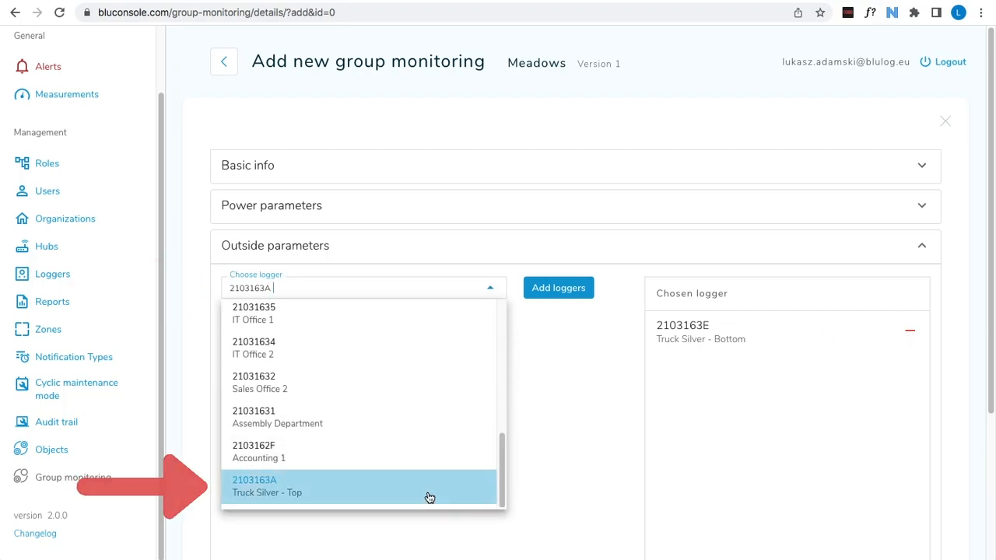
click(547, 295)
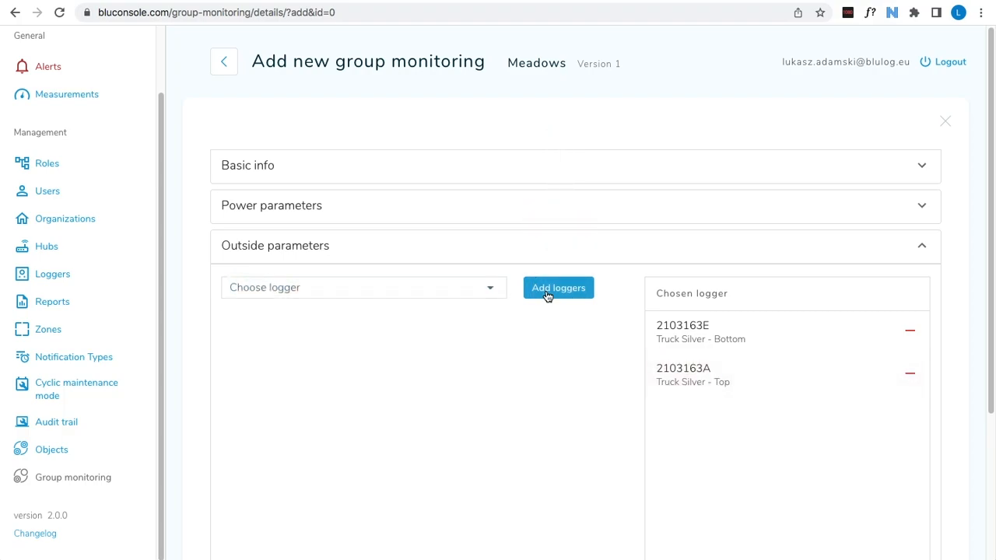
Step: Add loggers 21031639 (Truck Silver - Fish Box) and 21031637 (Truck Silver - Cheese Box) to the inside parameters
click(561, 249)
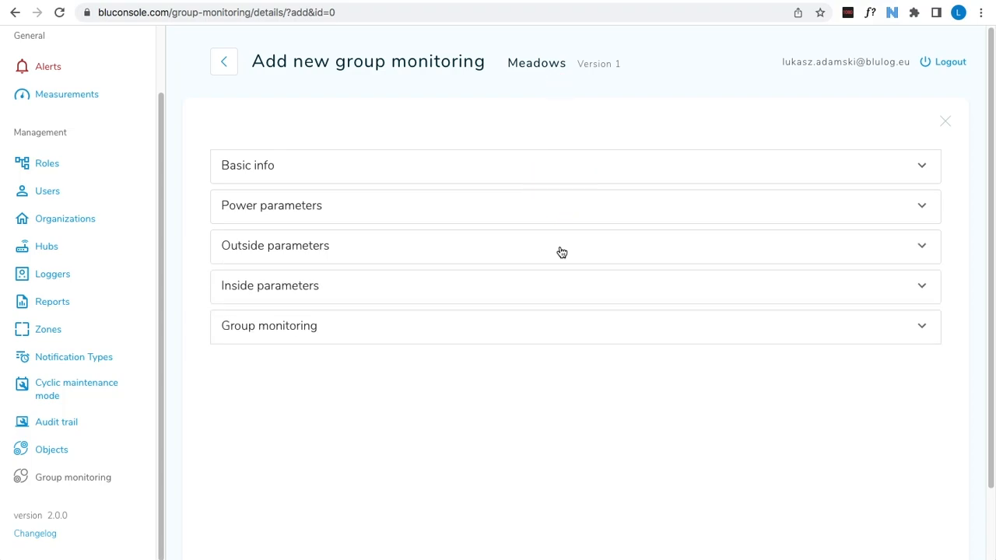
click(546, 285)
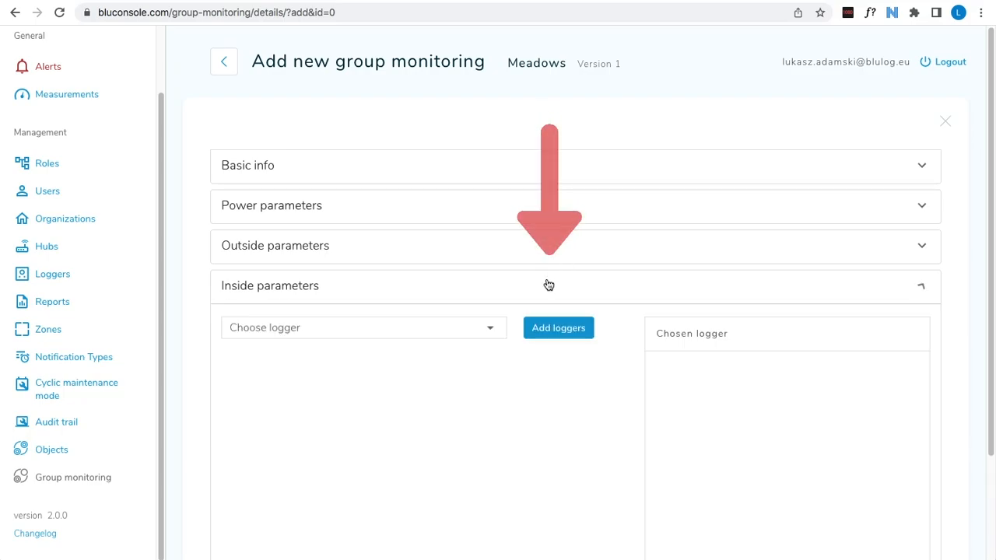
click(429, 330)
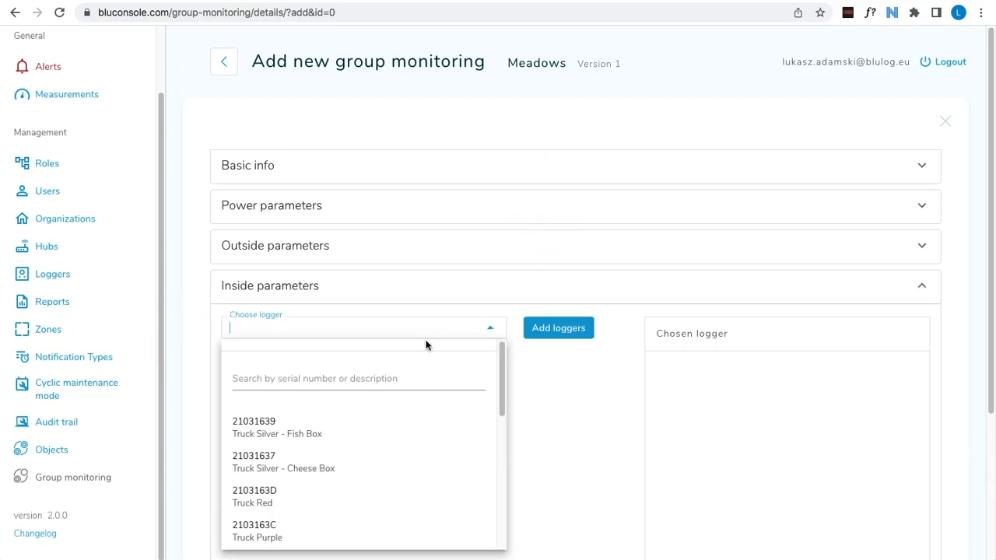
click(374, 422)
click(371, 457)
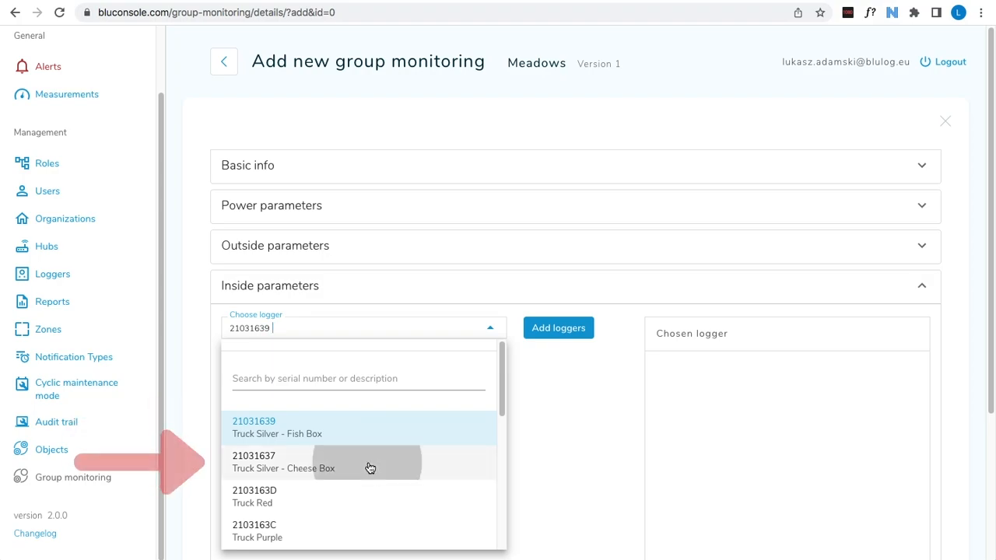
click(546, 330)
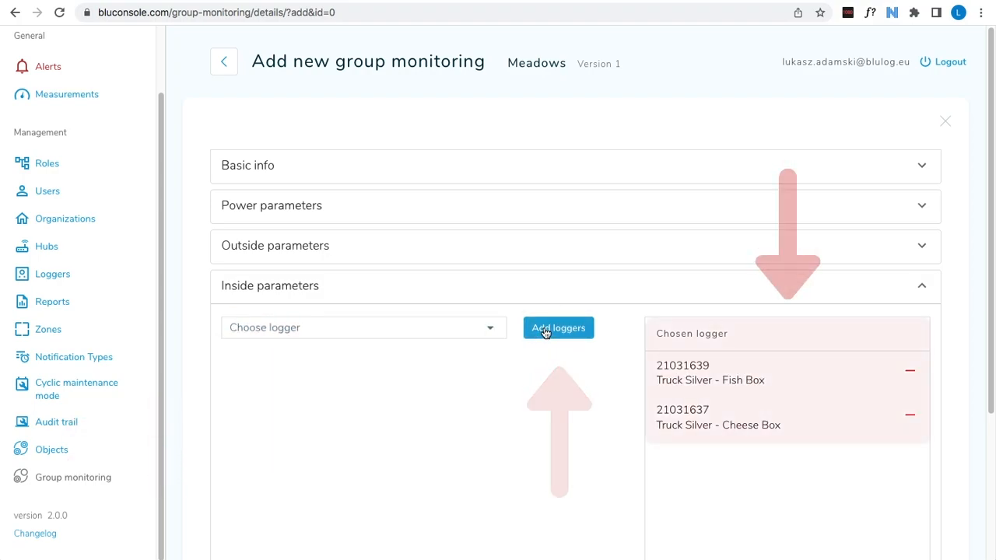
Step: Add loggers 2103163D, 2103163C, 2103163B, 21031638 and 21031633 (Truck Red, Purple, Yellow, Pink and Green) to the Group monitoring section
click(511, 289)
click(503, 326)
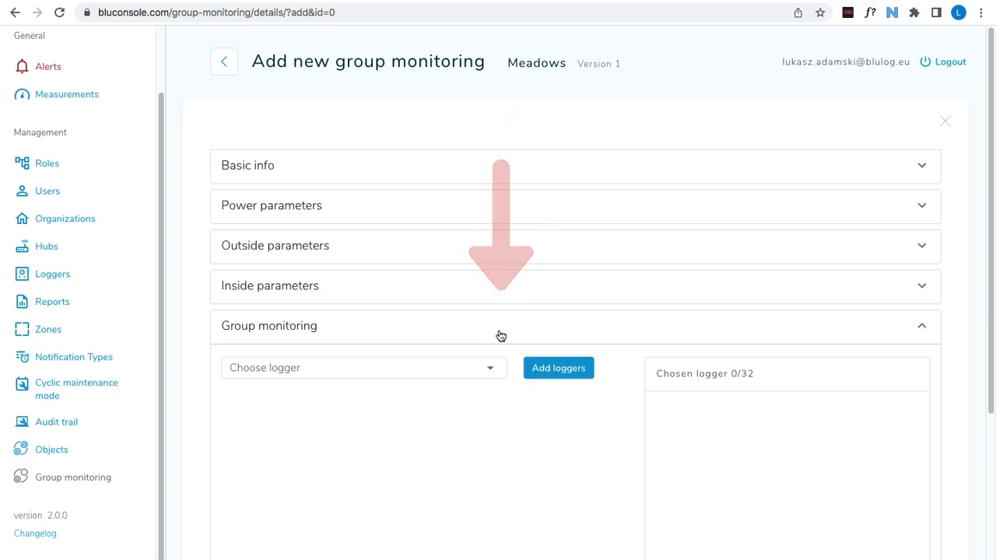
click(448, 368)
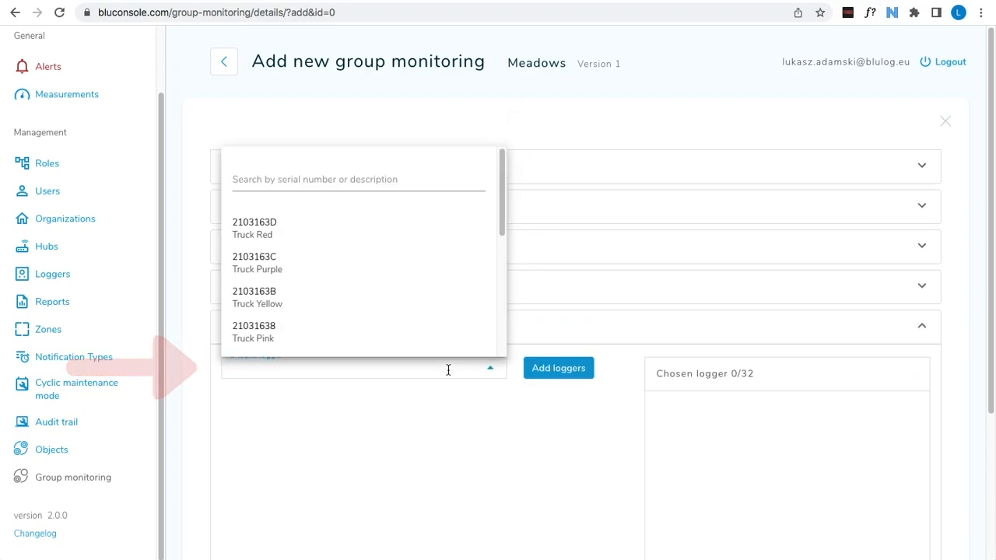
click(407, 238)
click(406, 263)
click(398, 294)
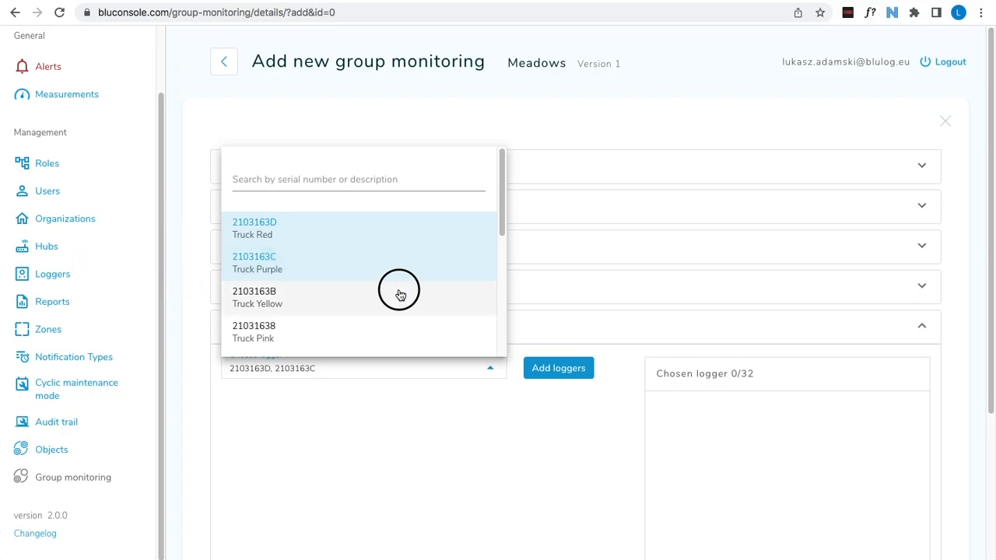
click(398, 334)
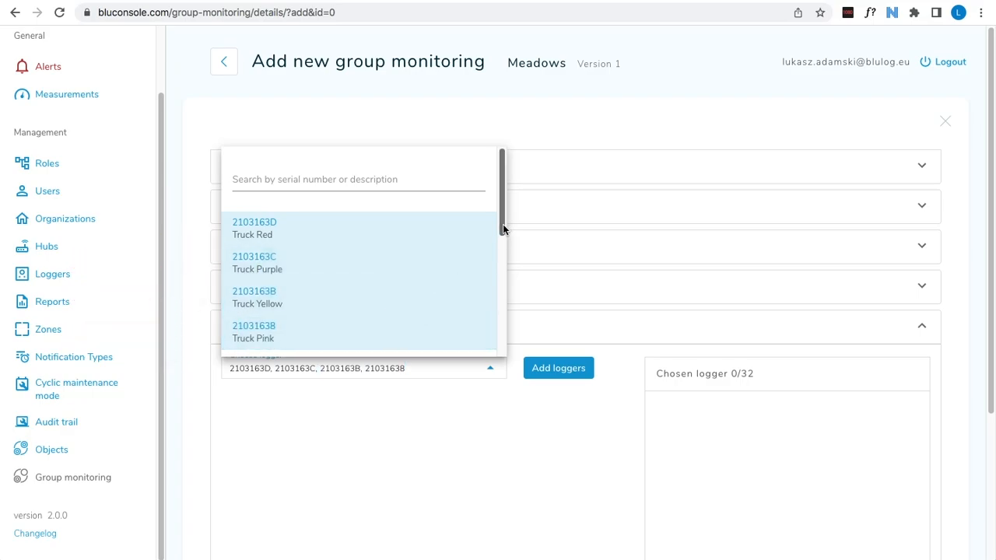
drag(503, 224, 499, 250)
click(431, 313)
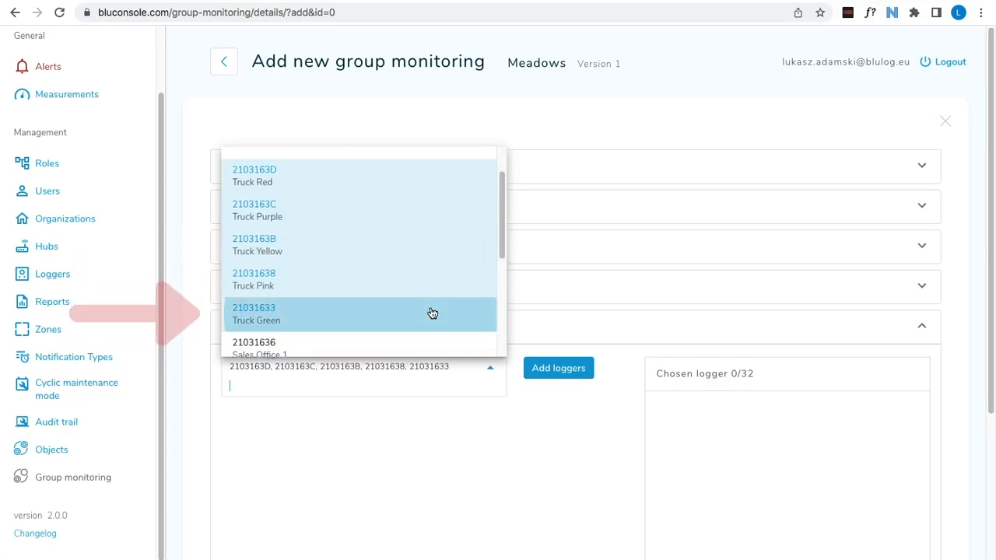
click(560, 370)
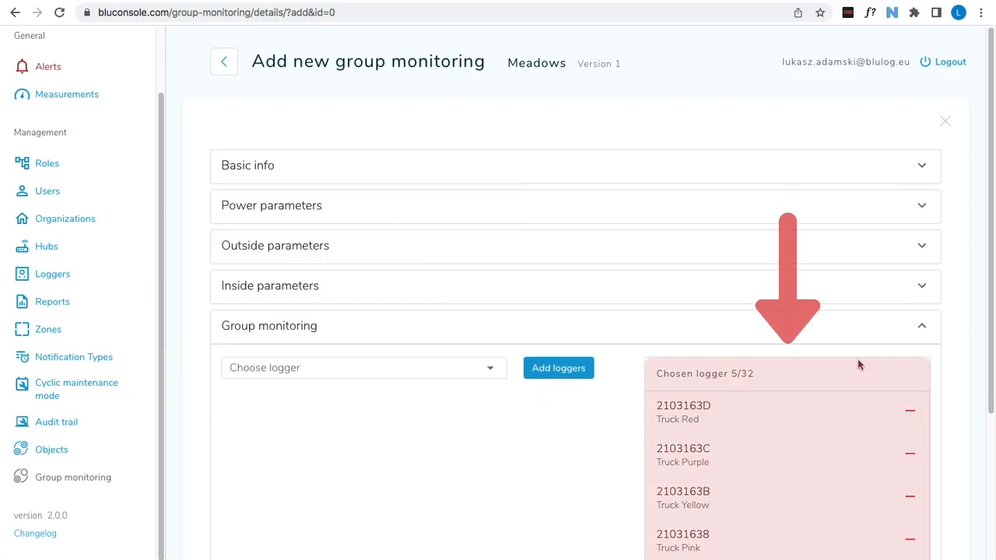
Step: Create the Meadows group with the chosen loggers and return to the group list
drag(980, 400, 987, 549)
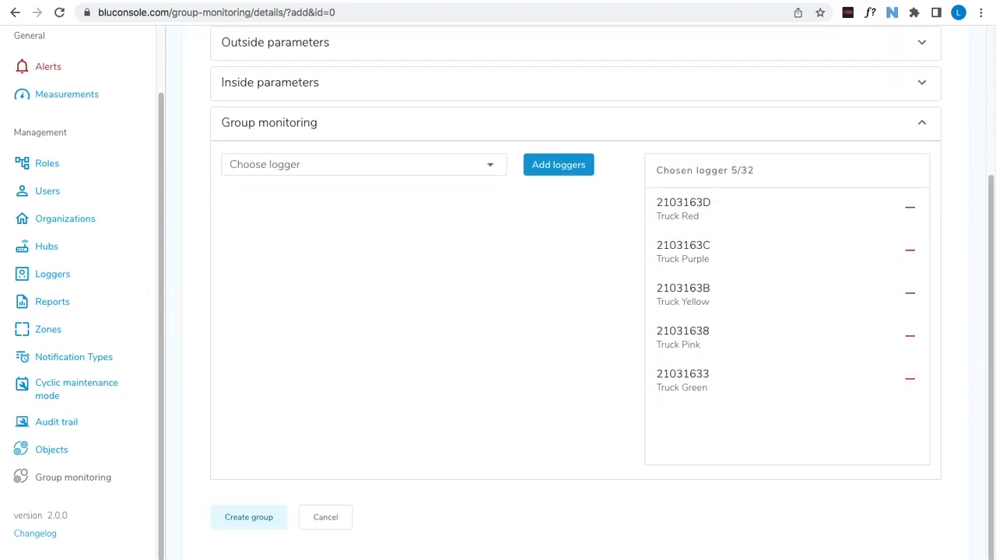
click(269, 520)
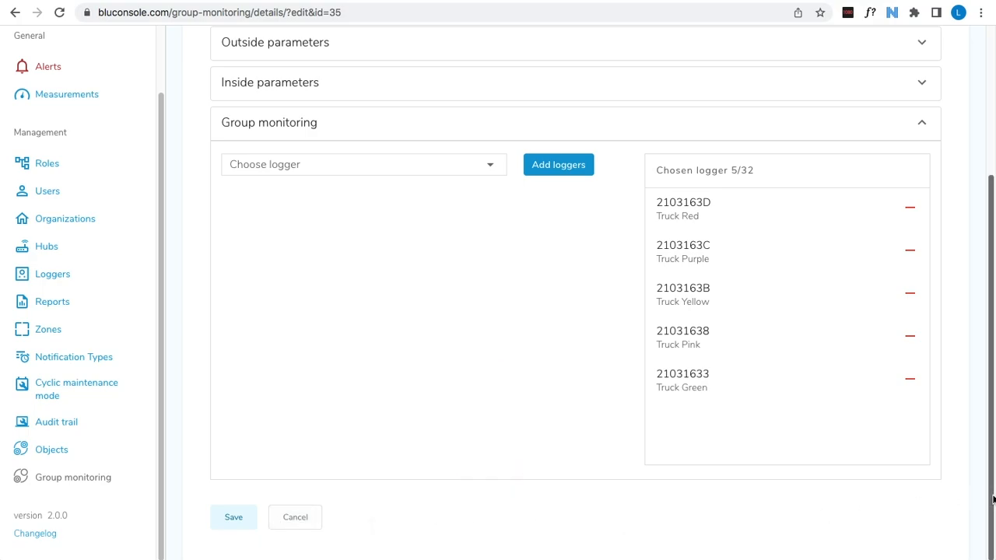
drag(992, 493, 993, 336)
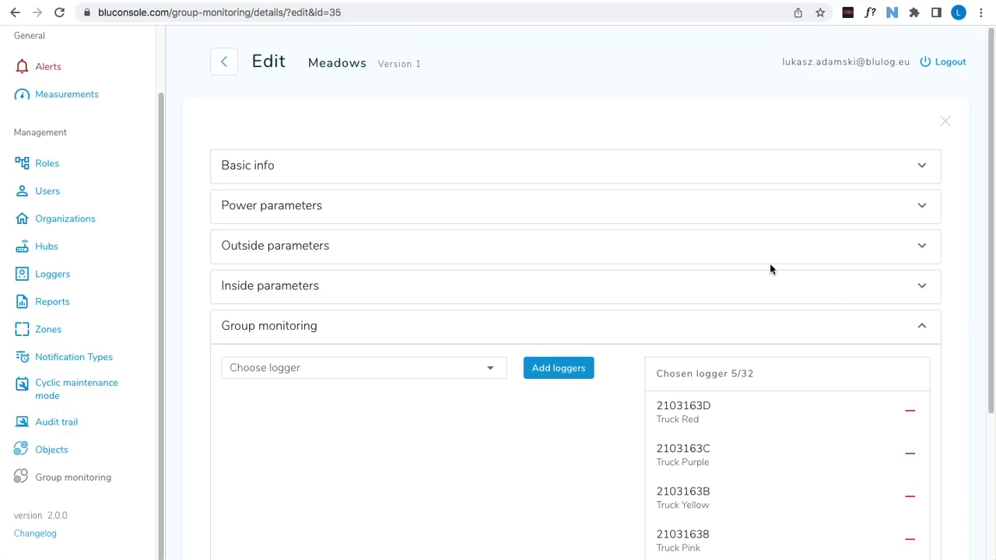
click(225, 70)
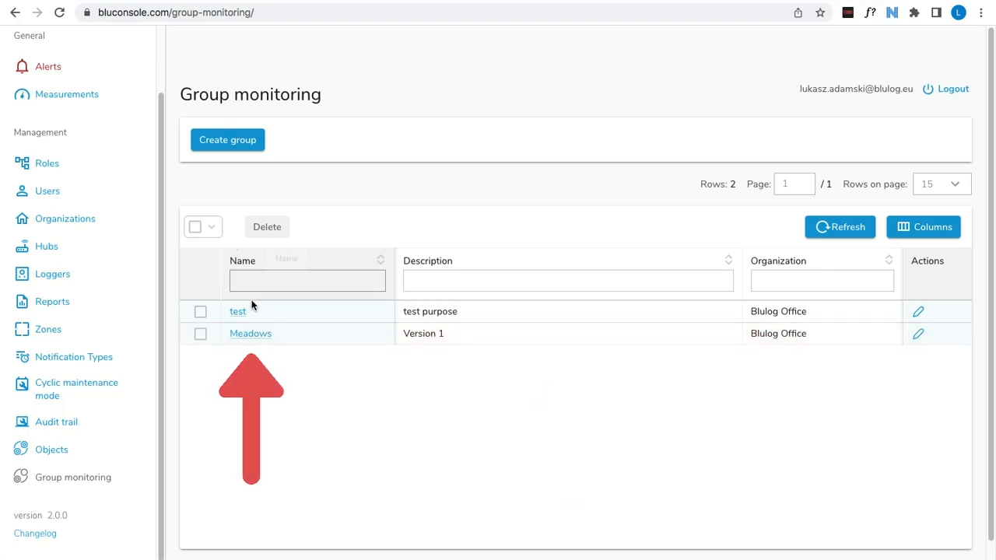
Step: Add the comment "test" in the preview of the Meadows group and return to the group list
click(257, 334)
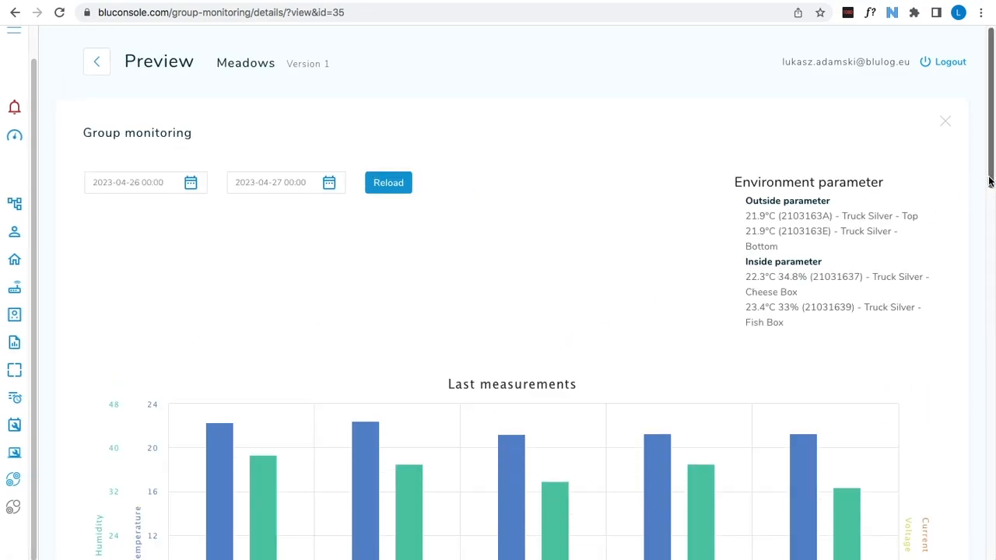
drag(990, 179, 969, 172)
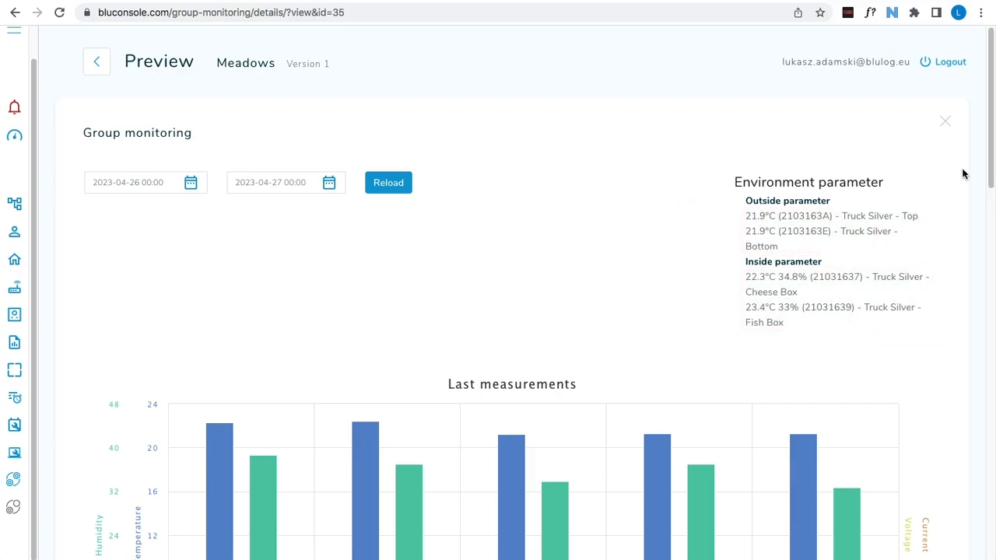
drag(986, 162, 988, 542)
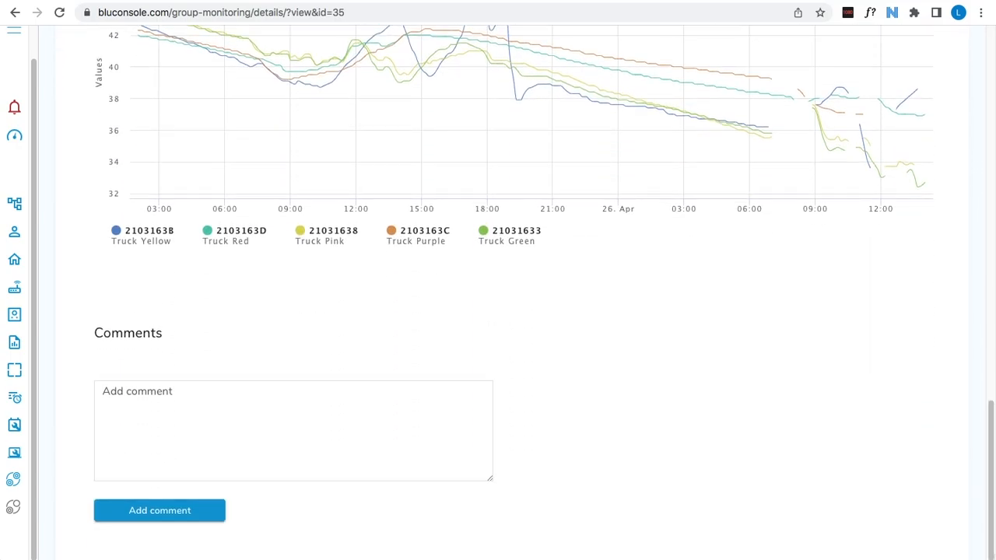
click(366, 418)
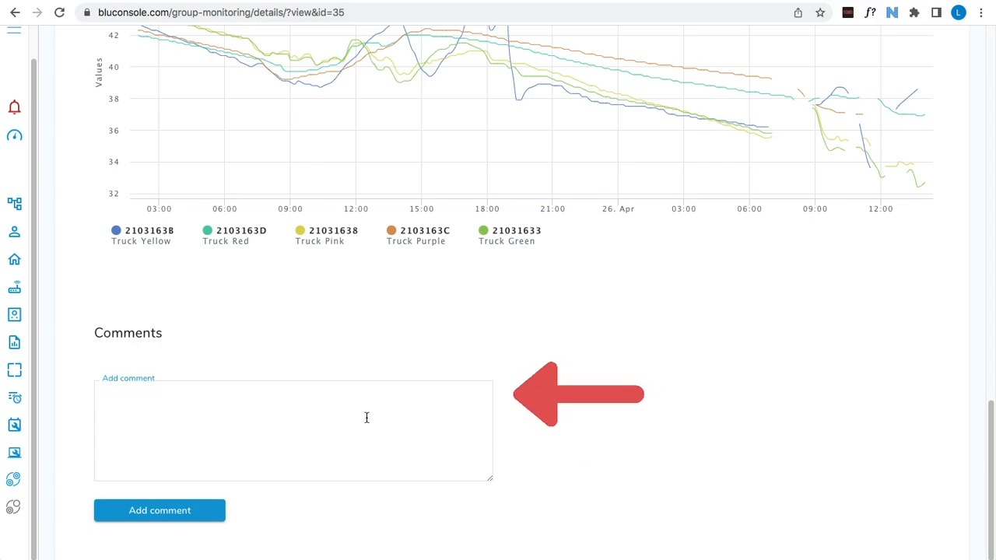
text(test)
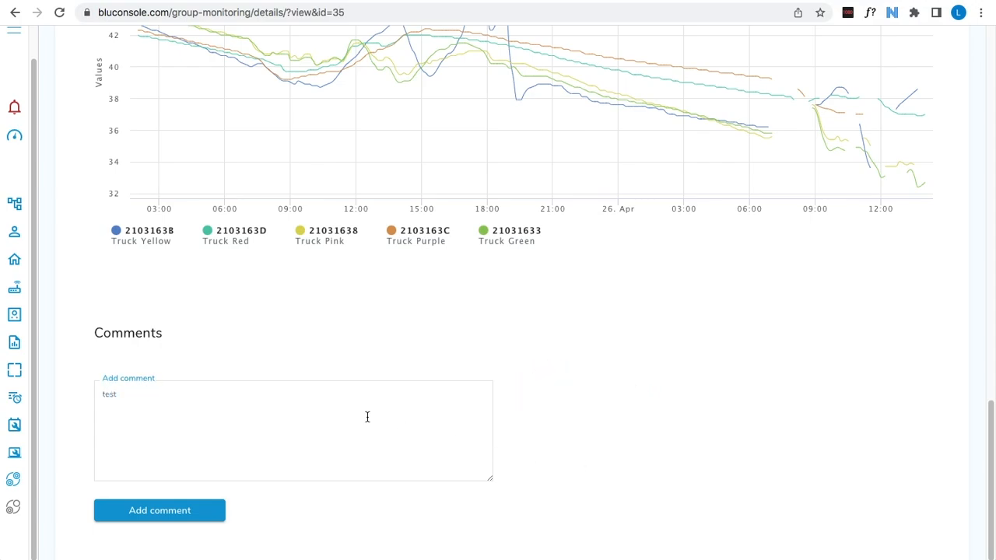
click(211, 511)
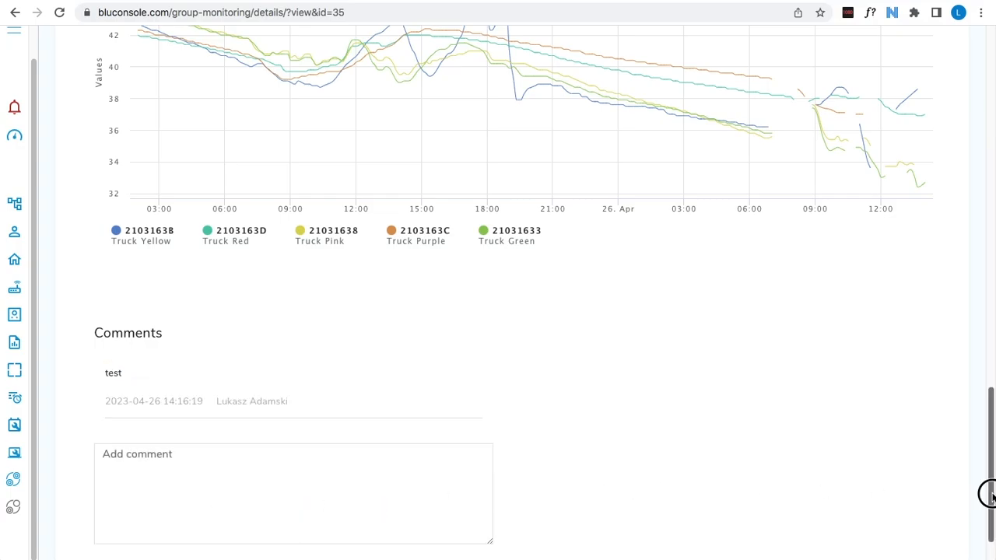
drag(988, 494, 989, 122)
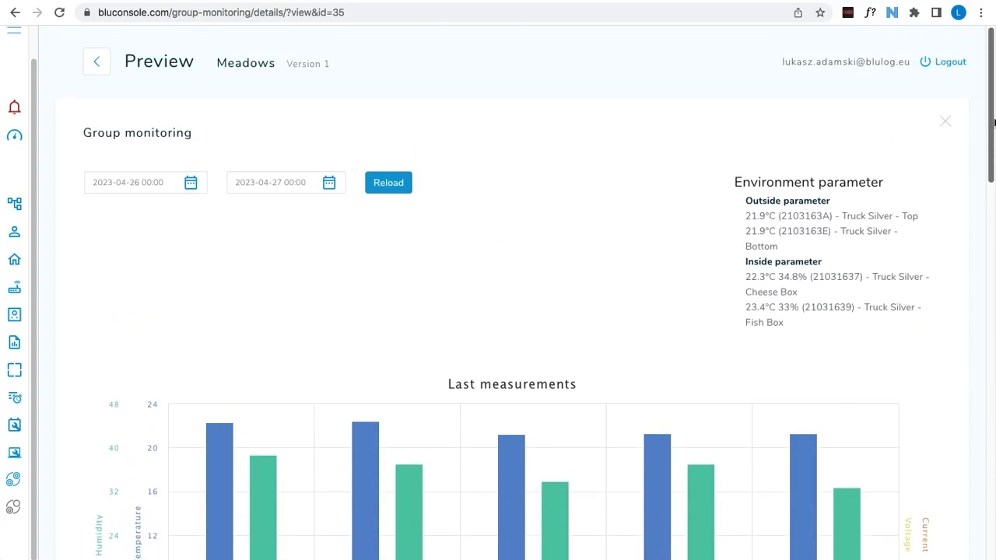
click(97, 63)
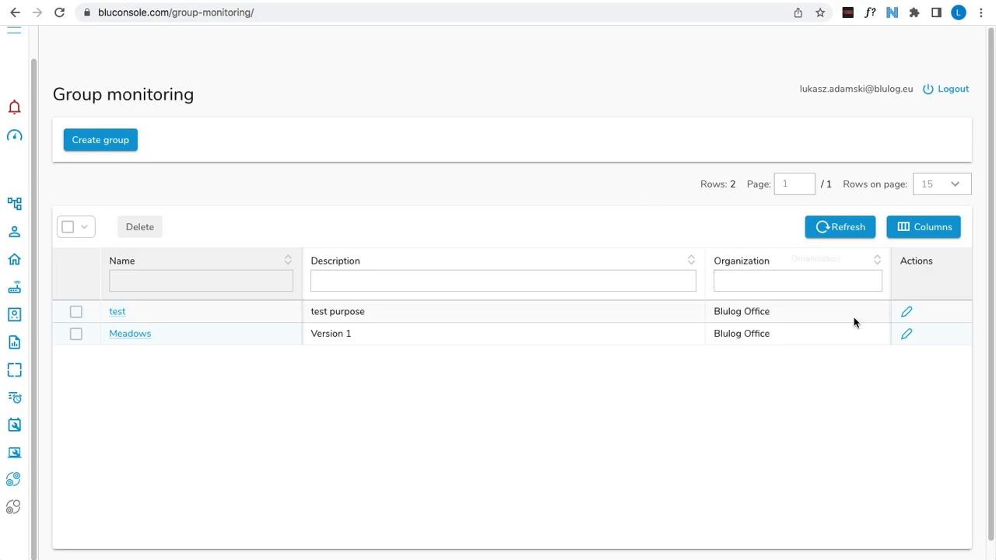
Step: Change the Meadows group's description to Version 2, save it and return to the group list
click(906, 334)
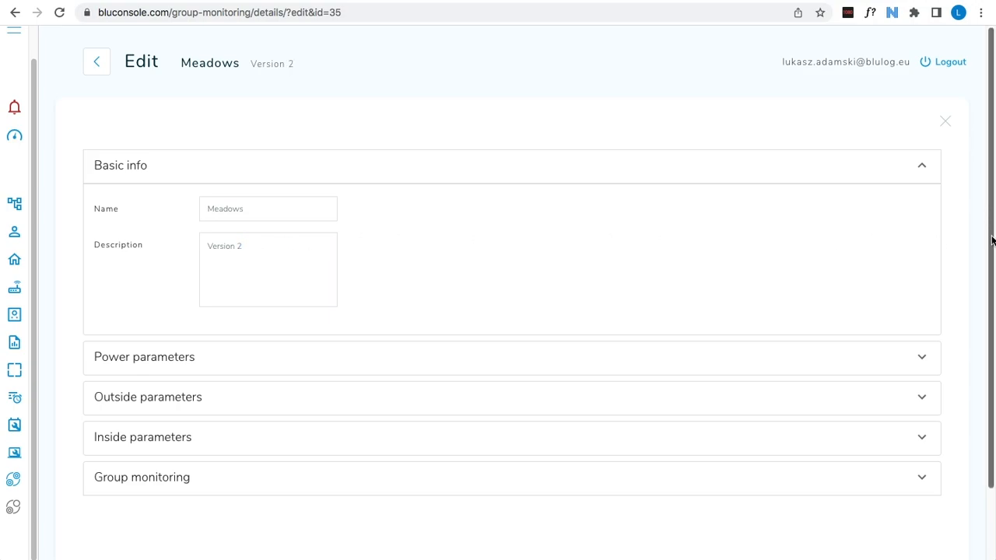
drag(992, 233, 993, 336)
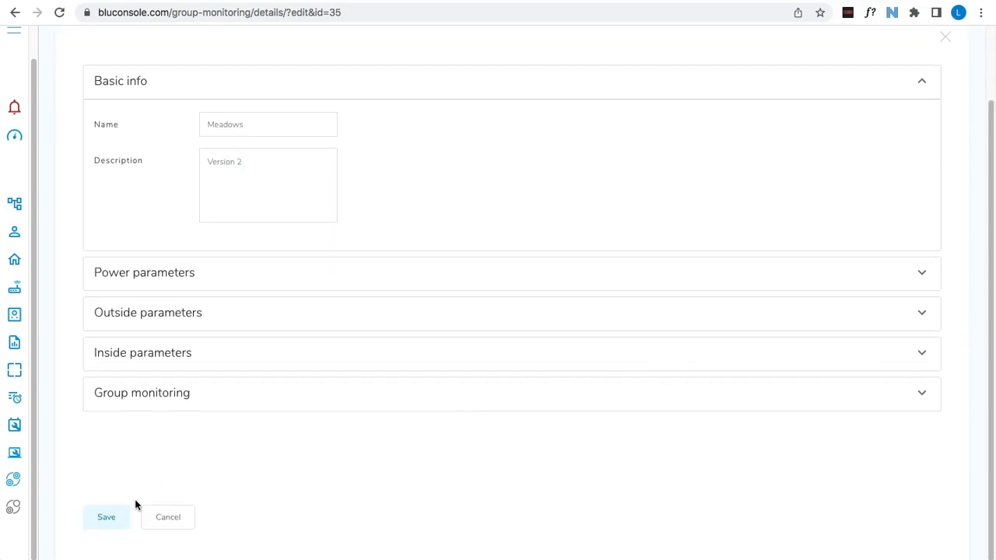
click(122, 521)
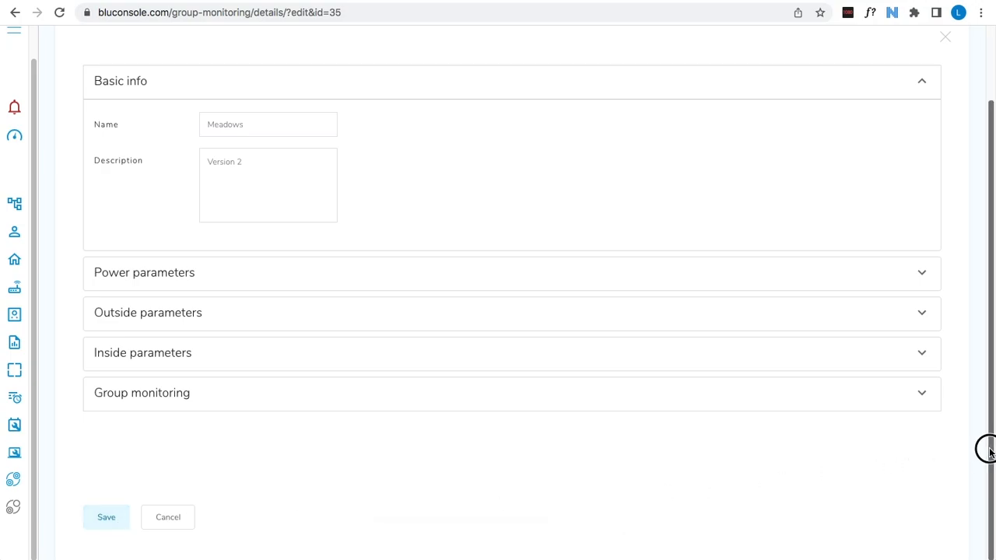
drag(986, 451, 988, 347)
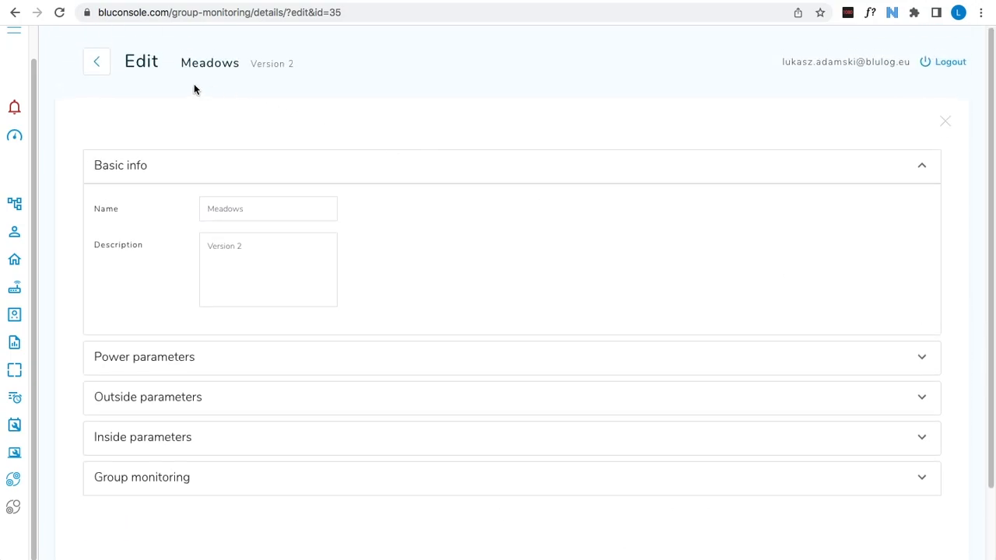
click(100, 65)
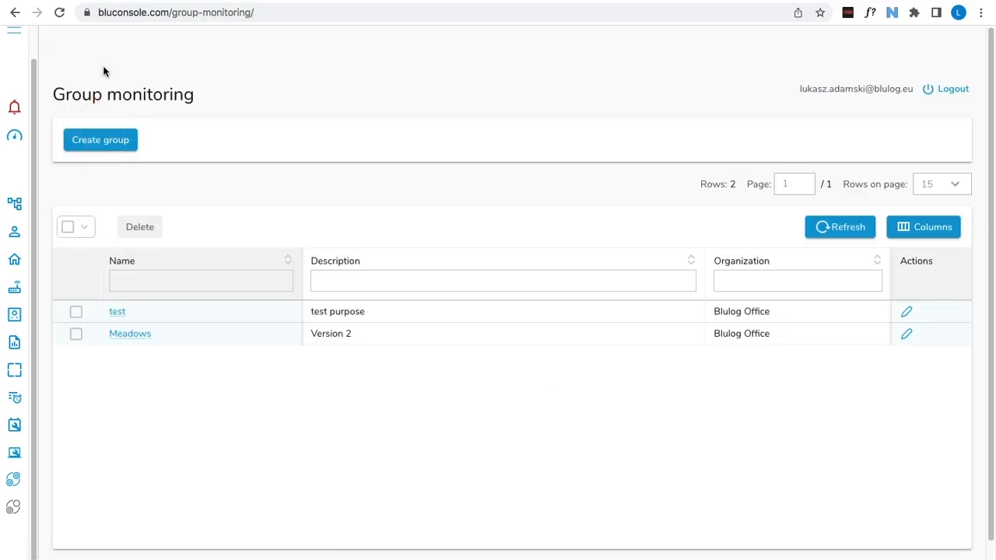
Step: Delete the Meadows and test groups from the group monitoring list
click(76, 333)
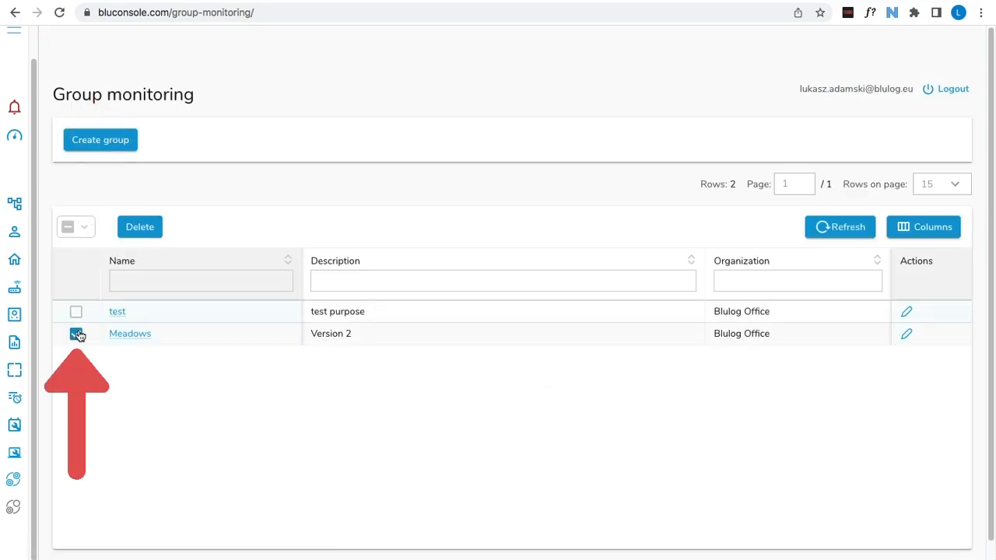
click(77, 314)
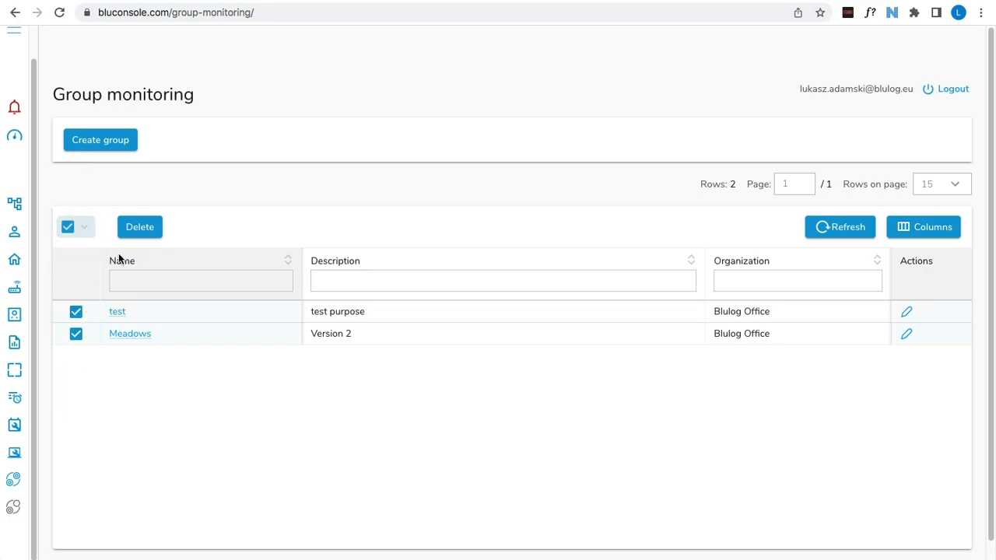
click(137, 231)
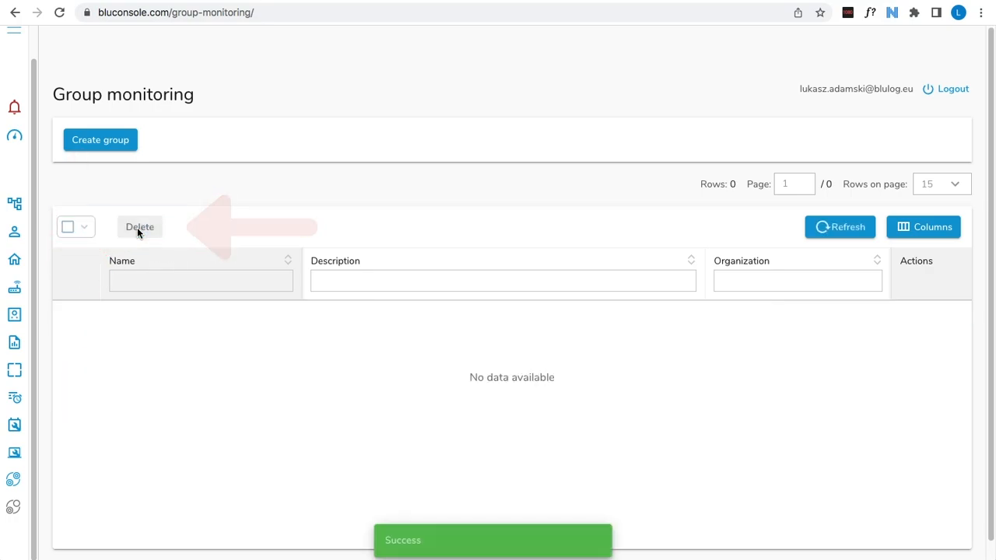